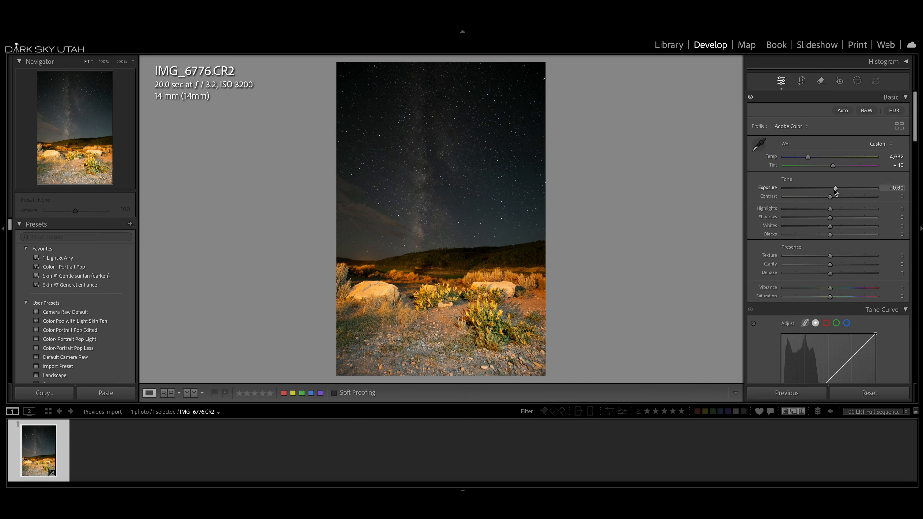
# Raise the photo's contrast to +2
pyautogui.moveTo(830, 198); pyautogui.dragTo(832, 201)
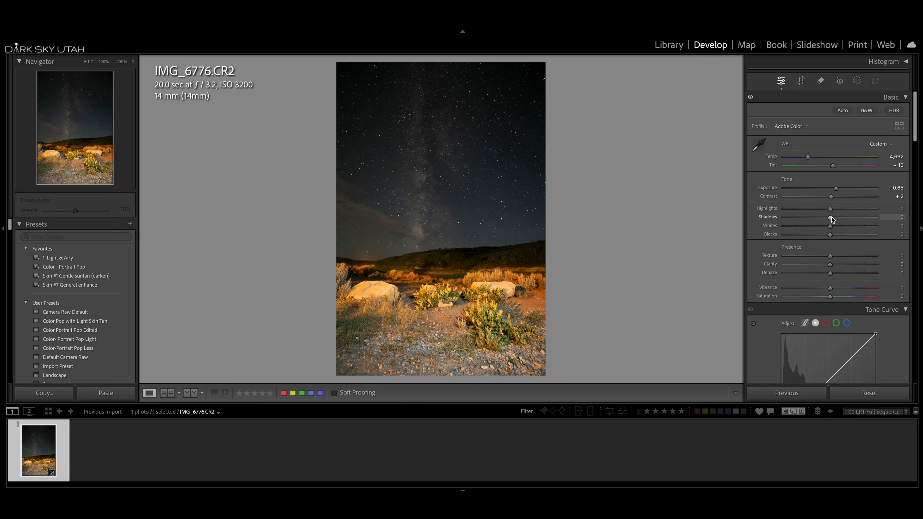
# Try raising the highlights to +27 and lowering the shadows, and reset both adjustments
pyautogui.moveTo(831, 211); pyautogui.dragTo(842, 211)
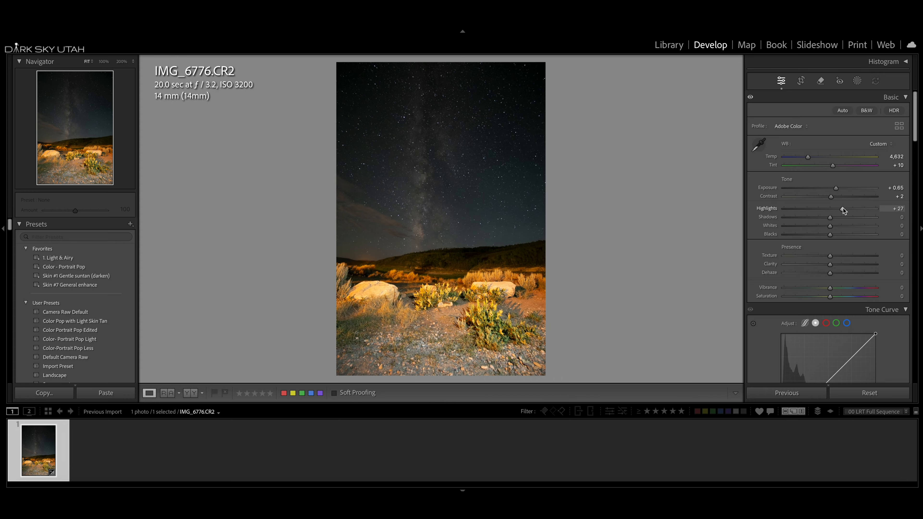
pyautogui.doubleClick(767, 208)
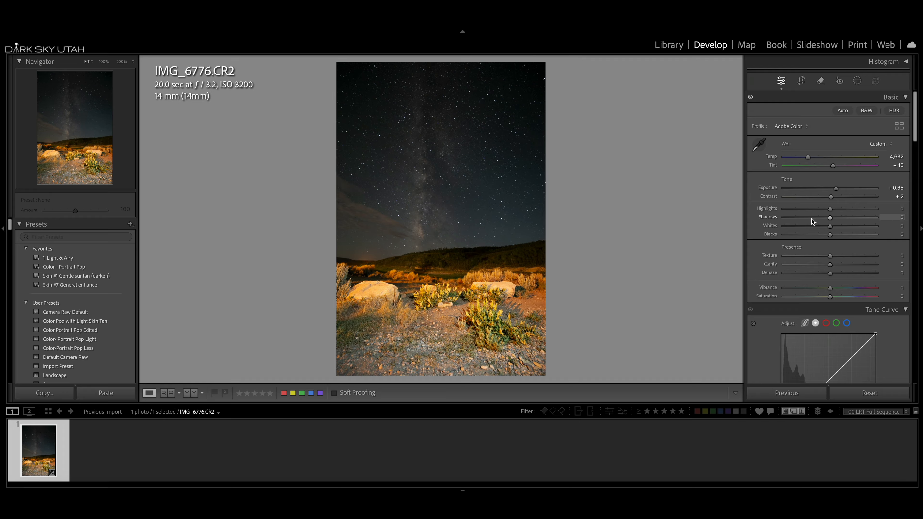
pyautogui.moveTo(831, 218); pyautogui.dragTo(823, 219)
pyautogui.doubleClick(768, 217)
# Set the photo's texture, clarity, dehaze, vibrance and saturation to +8 each
pyautogui.click(901, 256)
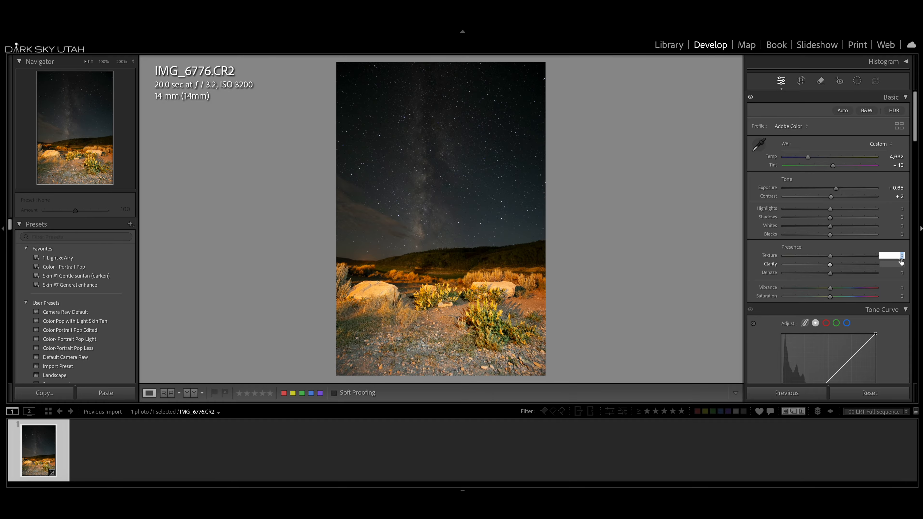
pyautogui.write('8')
pyautogui.press('Tab')
pyautogui.write('8')
pyautogui.press('Tab')
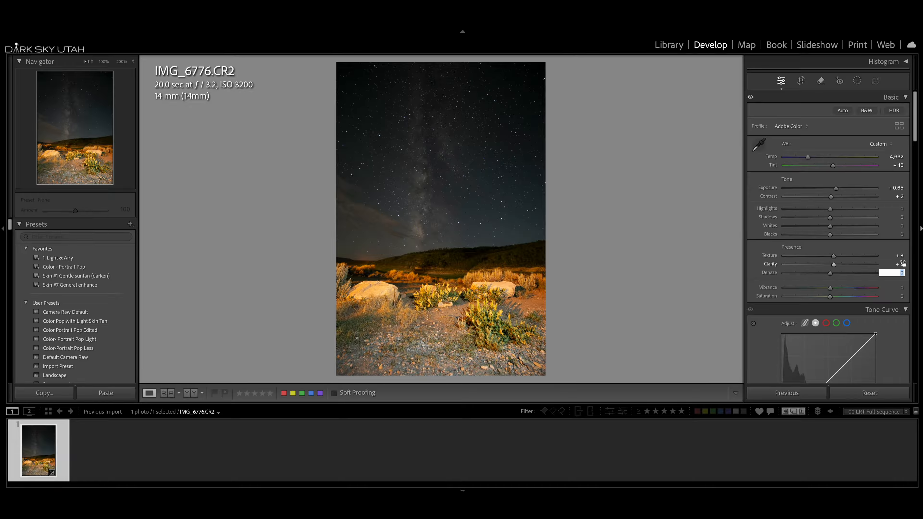
pyautogui.write('8')
pyautogui.press('Tab')
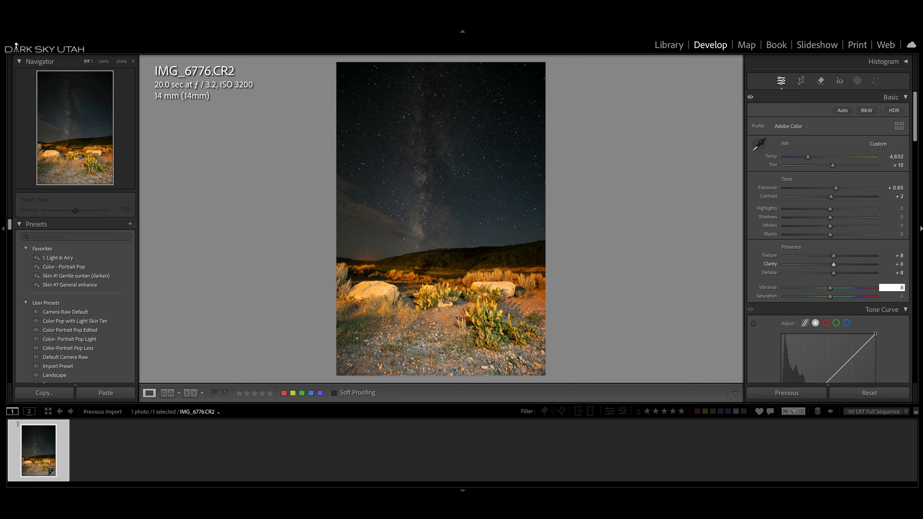
pyautogui.press('Tab')
pyautogui.write('8')
pyautogui.press('Return')
# Adjust the clarity of the night-sky photo to +37
pyautogui.moveTo(834, 264); pyautogui.dragTo(845, 266)
pyautogui.moveTo(832, 265); pyautogui.dragTo(860, 265)
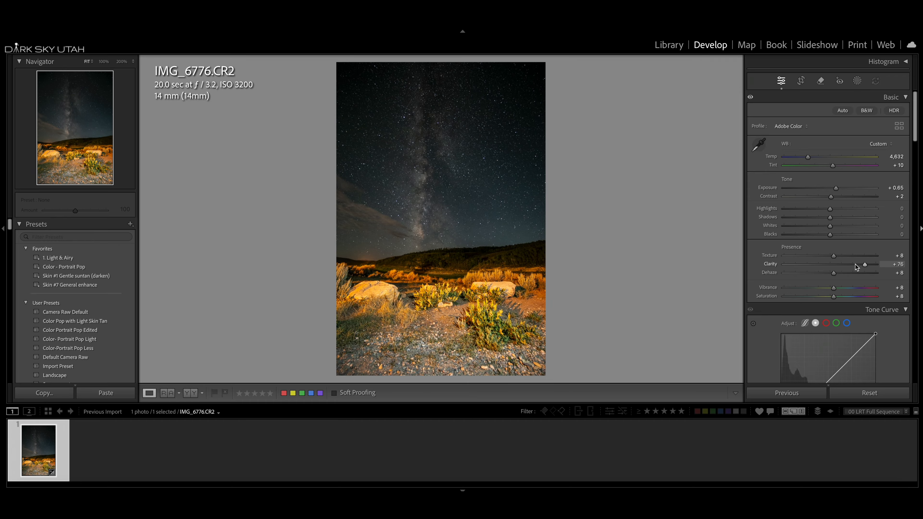
pyautogui.moveTo(852, 265); pyautogui.dragTo(848, 266)
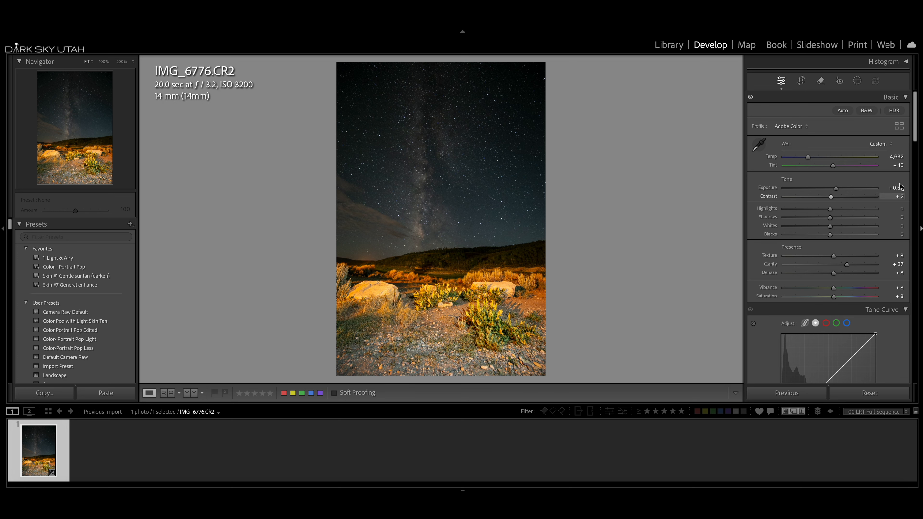
# Set luminance noise reduction to 17 and the sharpening amount to 50, checking the Milky Way at 100% magnification
pyautogui.moveTo(916, 141); pyautogui.dragTo(910, 249)
pyautogui.scroll(-5, 873, 255)
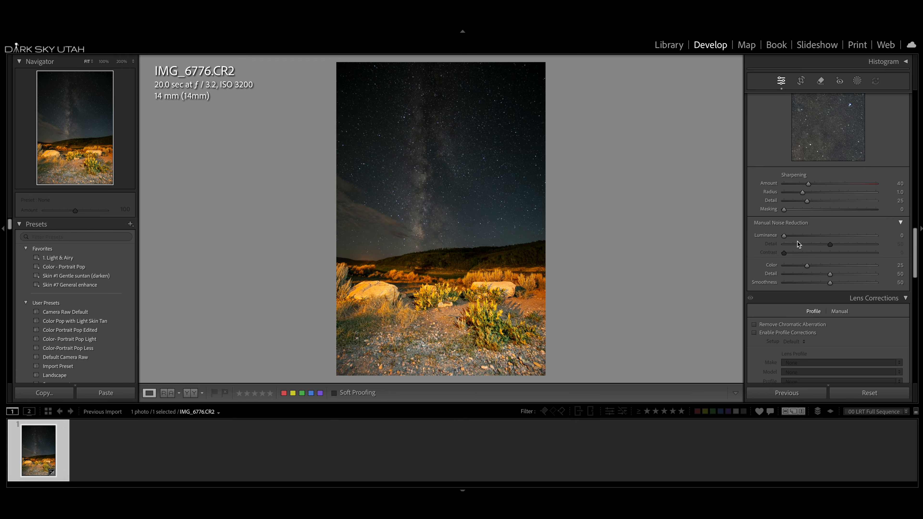
pyautogui.moveTo(785, 238); pyautogui.dragTo(788, 239)
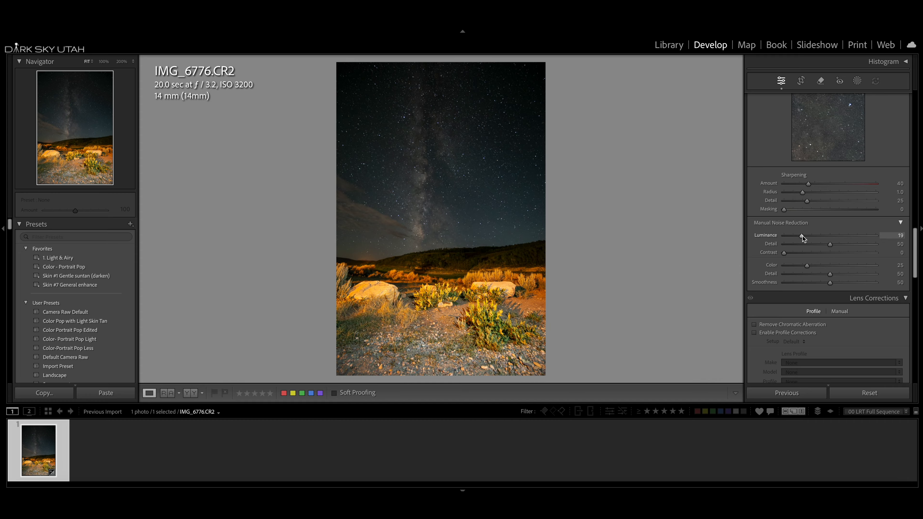
pyautogui.click(414, 232)
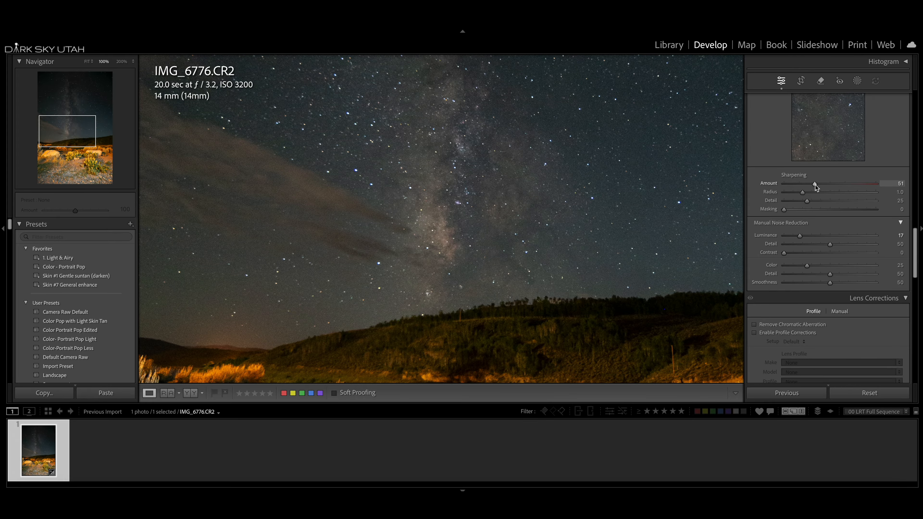
pyautogui.click(561, 228)
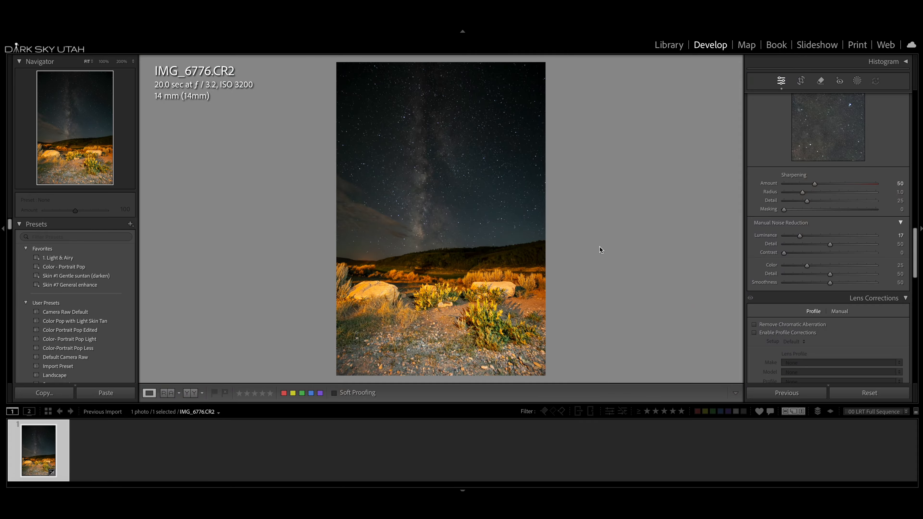
# Remove chromatic aberration and enable the lens profile corrections for the photo
pyautogui.click(754, 324)
pyautogui.scroll(-1, 756, 323)
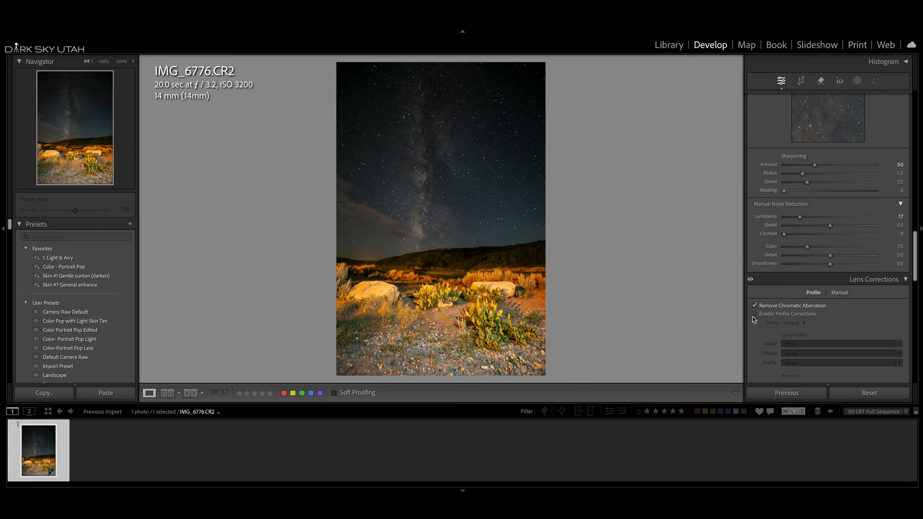
pyautogui.click(755, 313)
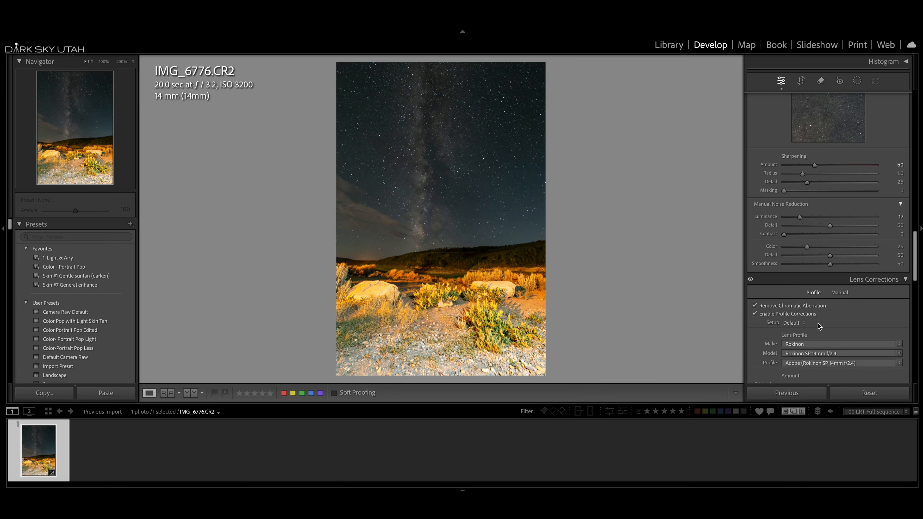
# Set the photo's exposure to +1.30 and its highlights to −77
pyautogui.scroll(15, 760, 255)
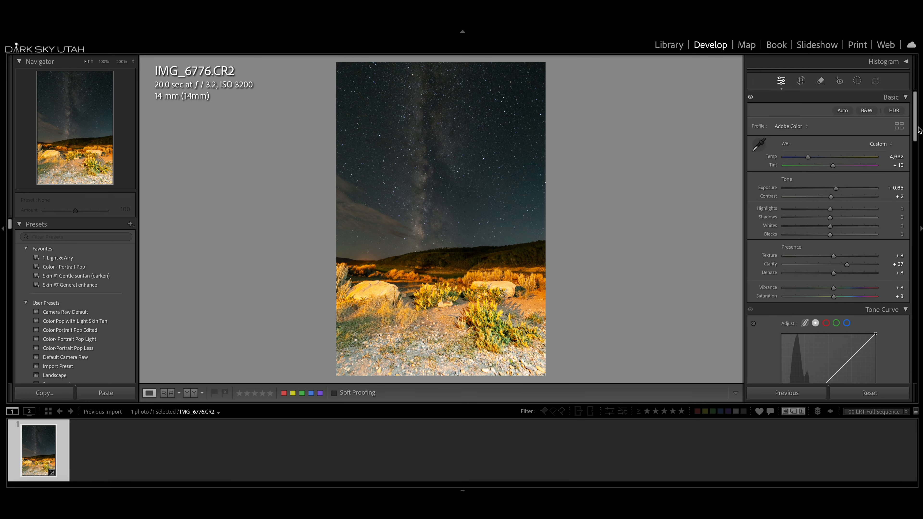
pyautogui.moveTo(836, 189); pyautogui.dragTo(840, 189)
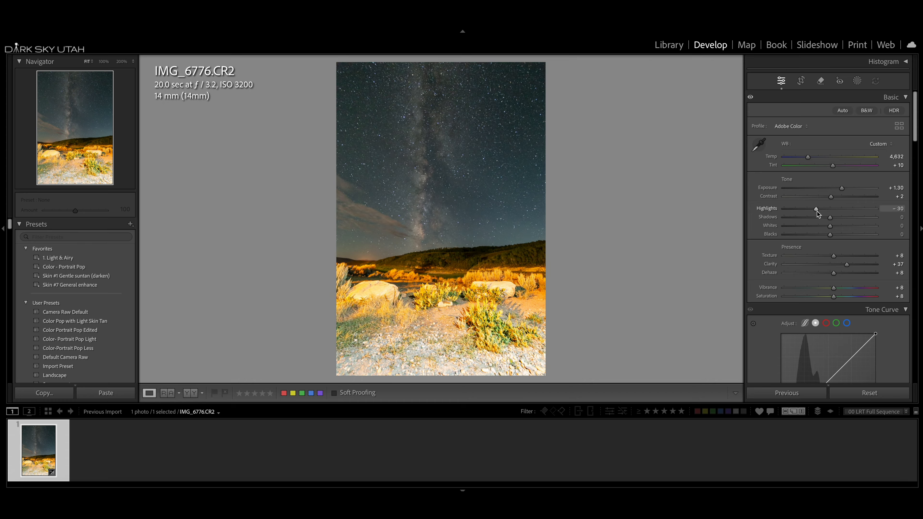
pyautogui.moveTo(816, 210); pyautogui.dragTo(799, 209)
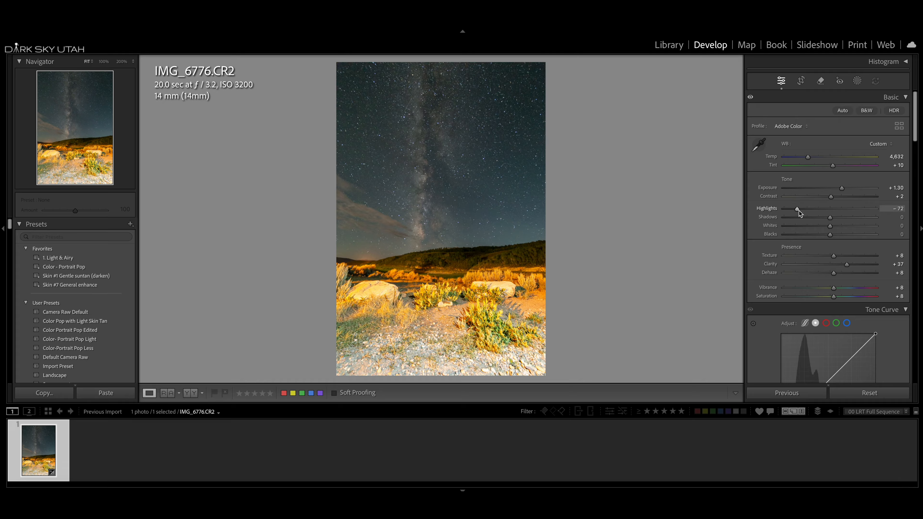
pyautogui.moveTo(791, 211); pyautogui.dragTo(803, 210)
pyautogui.moveTo(798, 210); pyautogui.dragTo(795, 211)
# Set the shadows to −21 and the contrast to +14, and compare the photo with its unedited version
pyautogui.moveTo(831, 219); pyautogui.dragTo(816, 220)
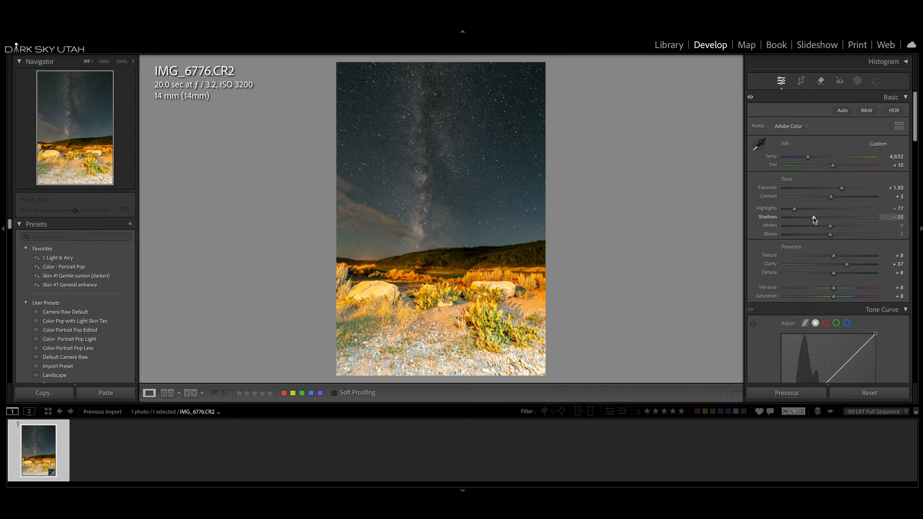
pyautogui.moveTo(814, 217); pyautogui.dragTo(837, 178)
pyautogui.press('\\')
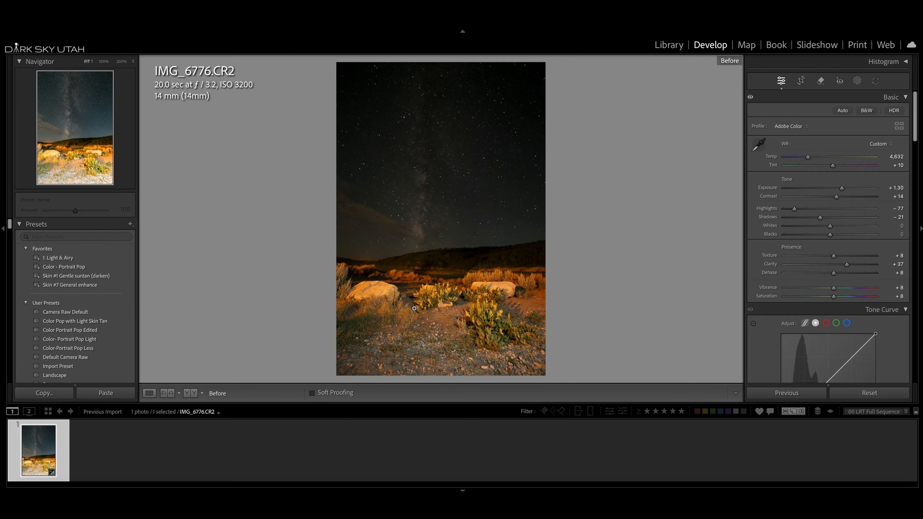
pyautogui.press('\\')
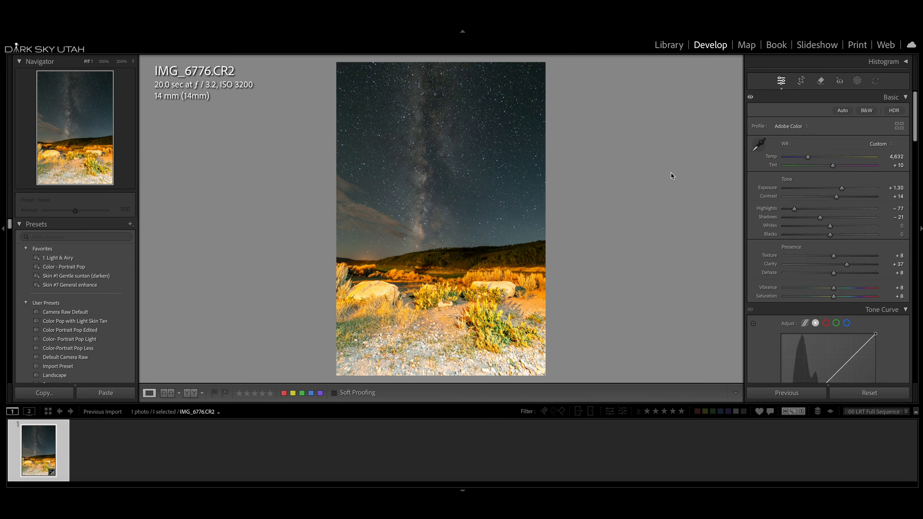
# Crop the photo to a 4 x 3 aspect ratio, trimming away the lower part of the foreground
pyautogui.click(801, 80)
pyautogui.click(886, 114)
pyautogui.click(873, 186)
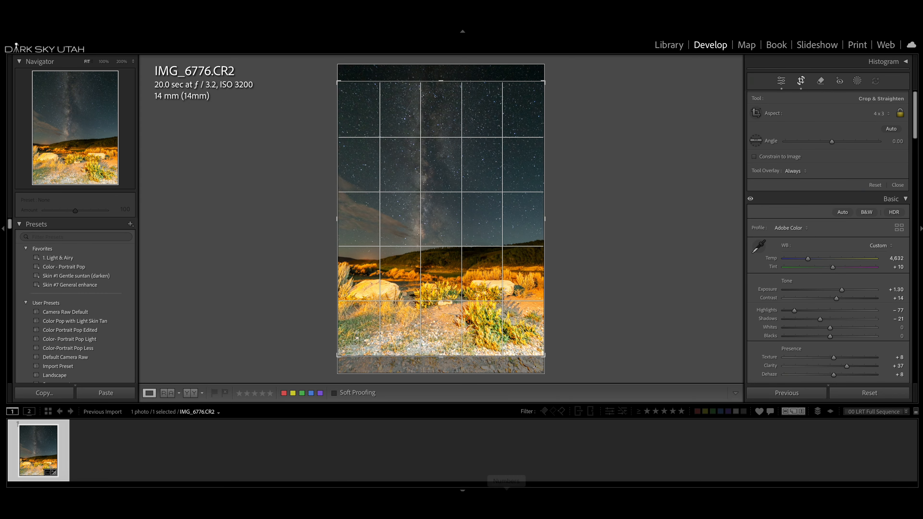
pyautogui.moveTo(542, 354); pyautogui.dragTo(555, 336)
pyautogui.press('Return')
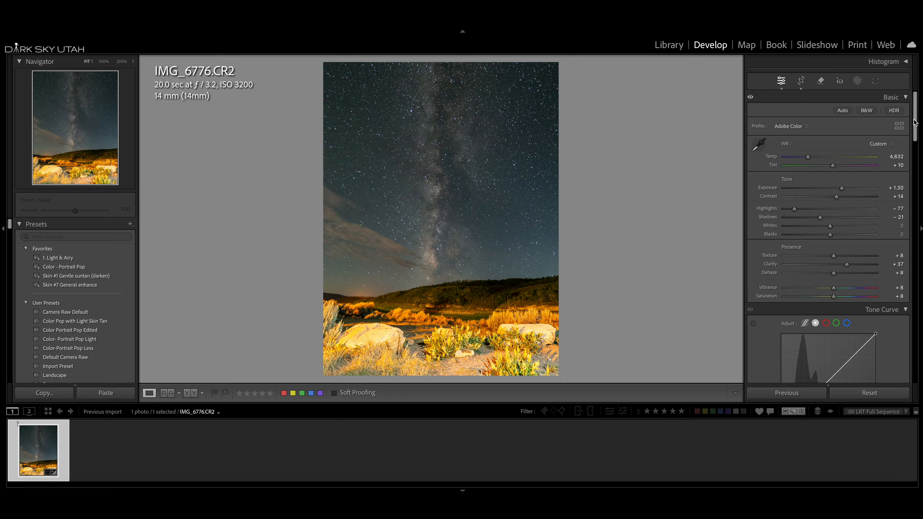
# Set the vignetting amount of the lens profile correction to 67
pyautogui.moveTo(916, 123); pyautogui.dragTo(900, 259)
pyautogui.scroll(-5, 894, 277)
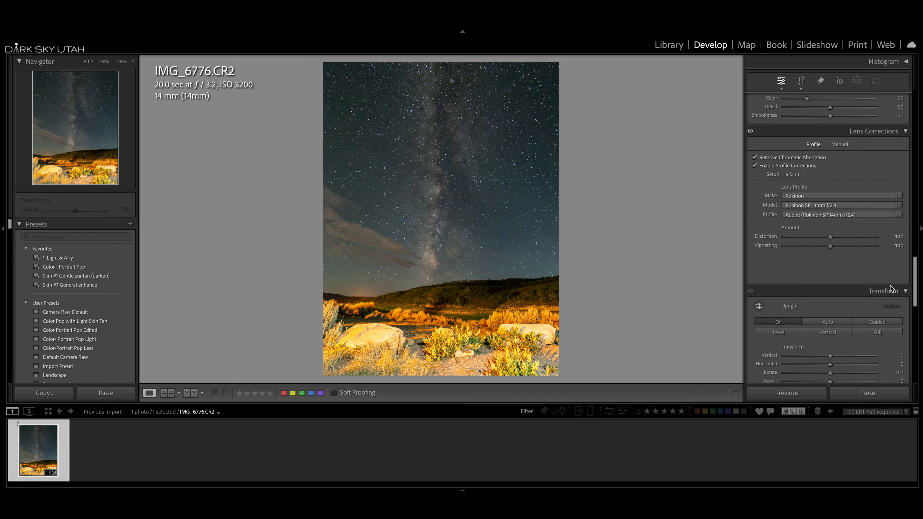
pyautogui.moveTo(834, 242); pyautogui.dragTo(822, 247)
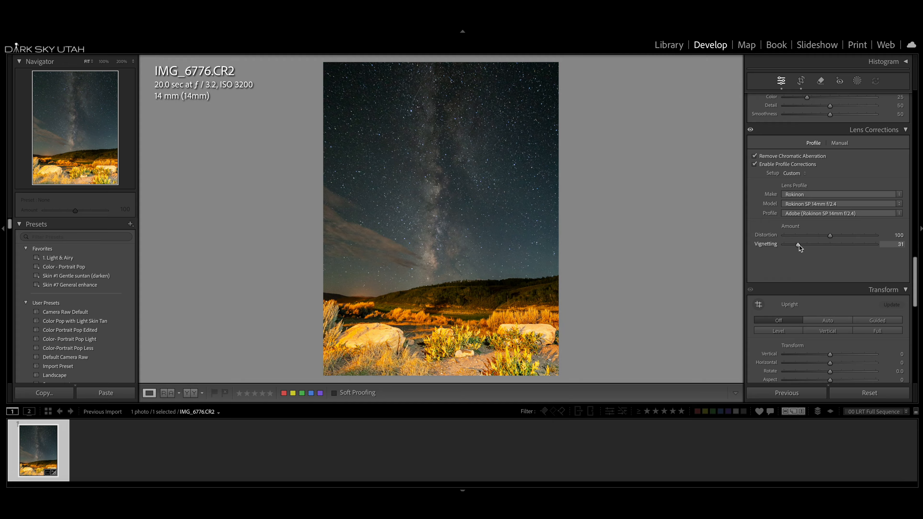
pyautogui.moveTo(792, 245); pyautogui.dragTo(812, 245)
pyautogui.moveTo(808, 247); pyautogui.dragTo(815, 247)
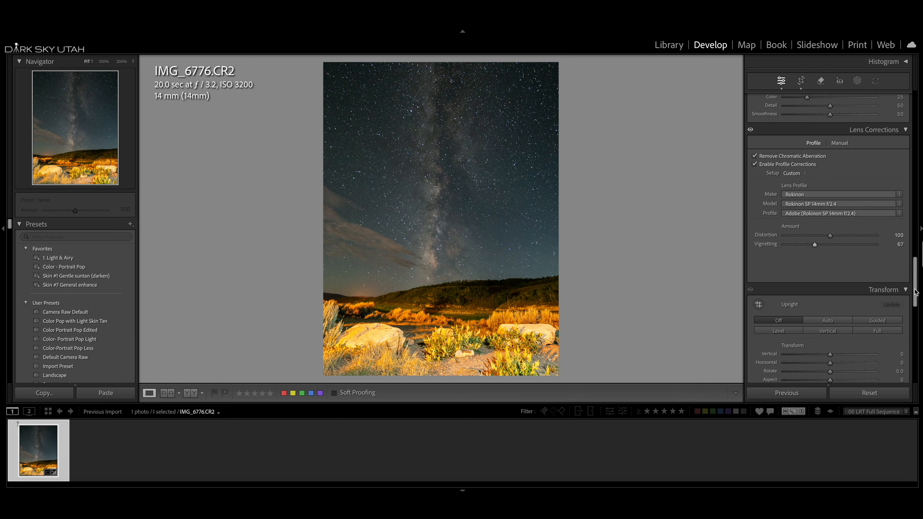
# Add a linear gradient mask over the foreground, fading out from the photo's lower edge up to the hills, and hide its overlay
pyautogui.scroll(15, 916, 292)
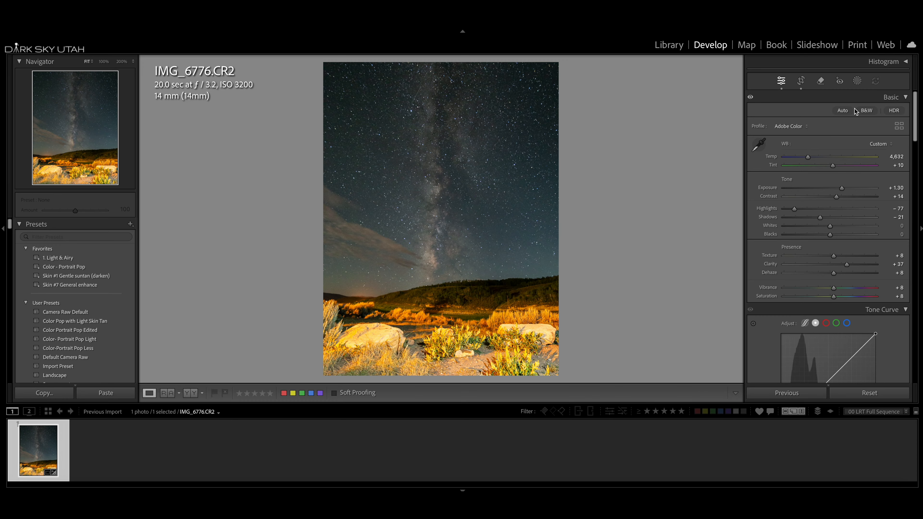
pyautogui.click(857, 80)
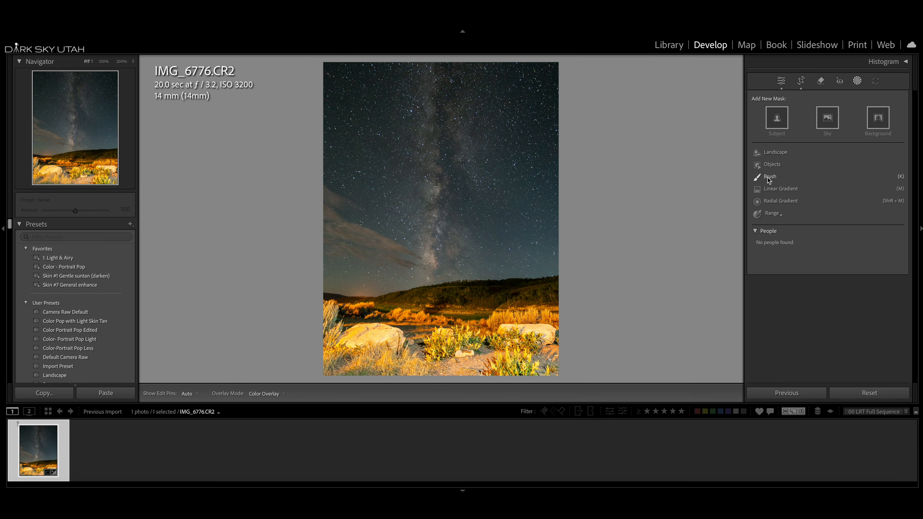
pyautogui.click(772, 189)
pyautogui.moveTo(413, 370); pyautogui.dragTo(415, 278)
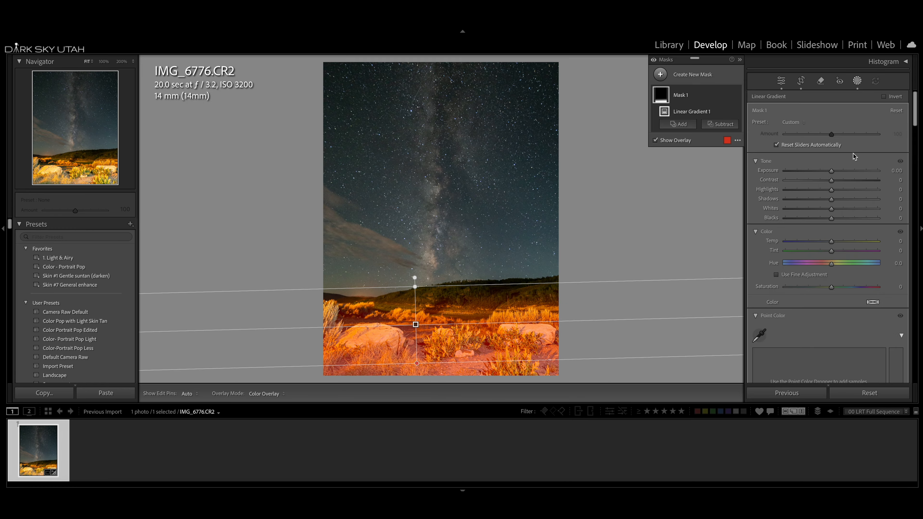
pyautogui.click(656, 141)
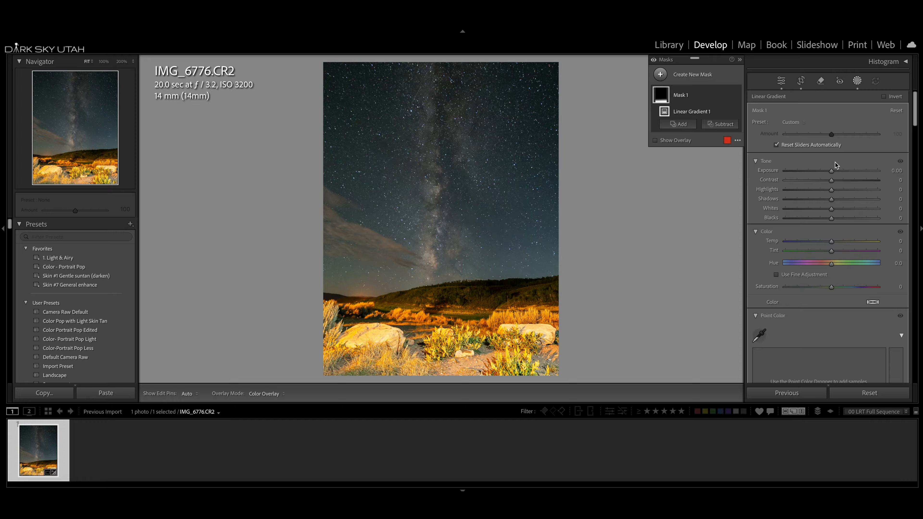
# Lower the foreground gradient mask's exposure to −1.31 and leave masking
pyautogui.moveTo(832, 170); pyautogui.dragTo(827, 171)
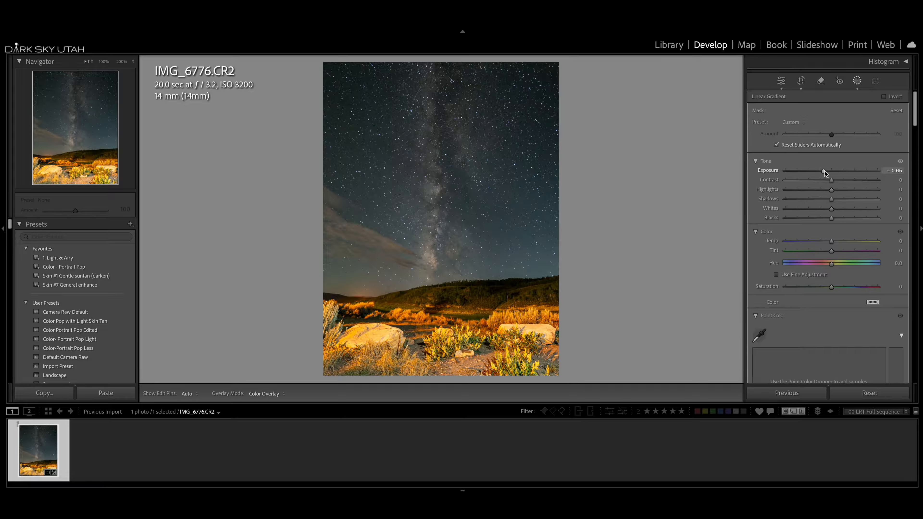
pyautogui.moveTo(825, 171); pyautogui.dragTo(817, 171)
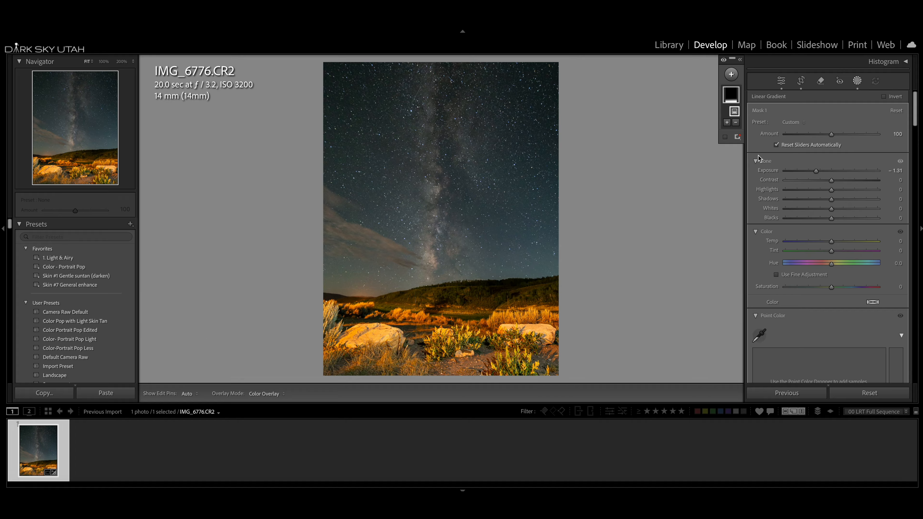
pyautogui.click(857, 81)
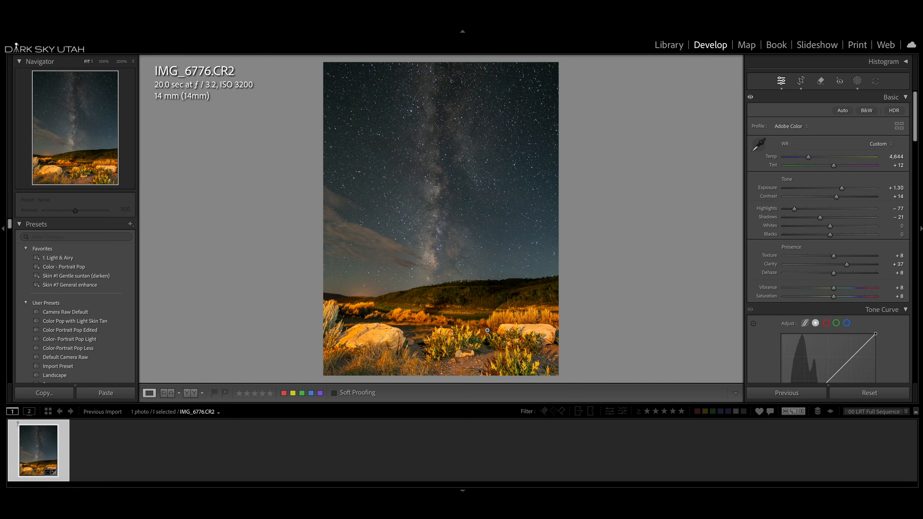
# Reopen the foreground gradient mask and set its color temperature to −41 and tint to 10
pyautogui.click(858, 81)
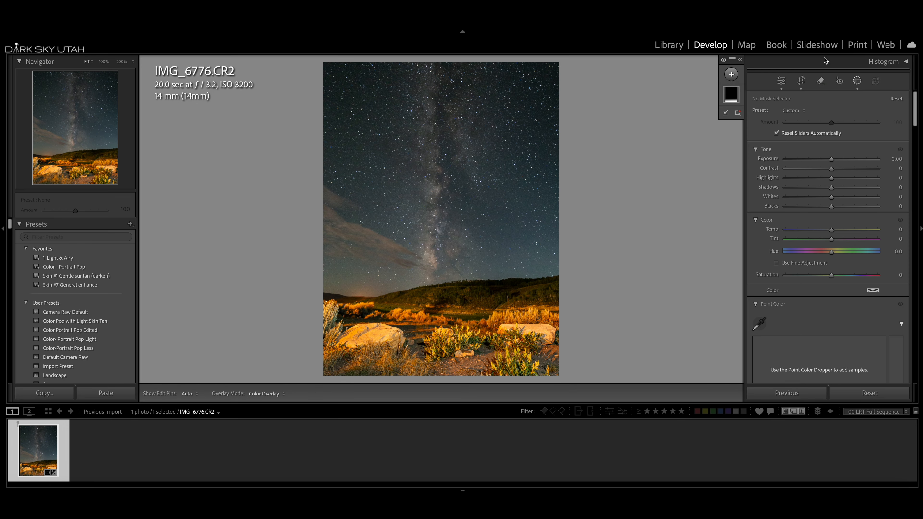
pyautogui.click(732, 97)
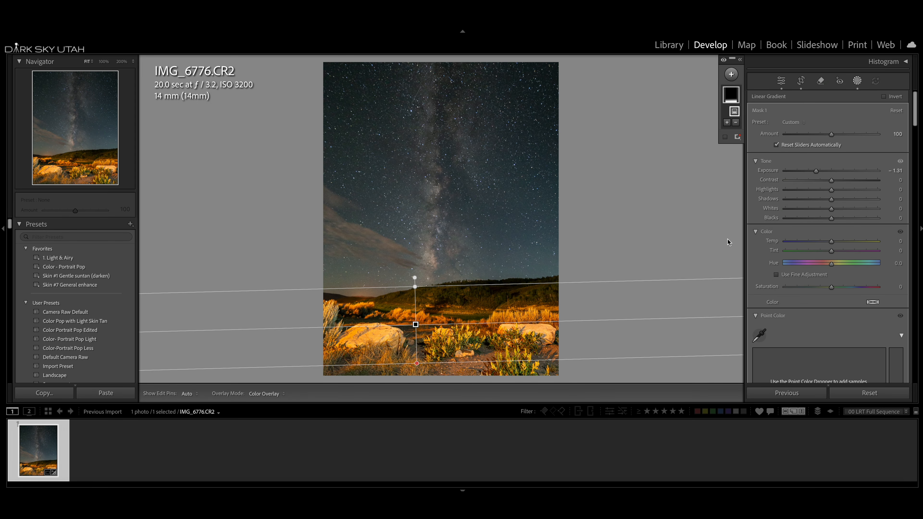
pyautogui.moveTo(832, 244); pyautogui.dragTo(823, 244)
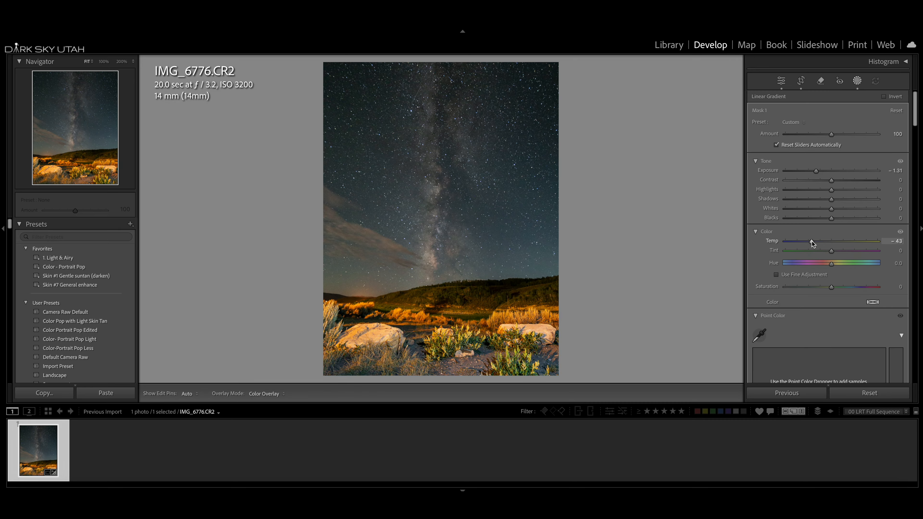
pyautogui.moveTo(812, 241); pyautogui.dragTo(836, 251)
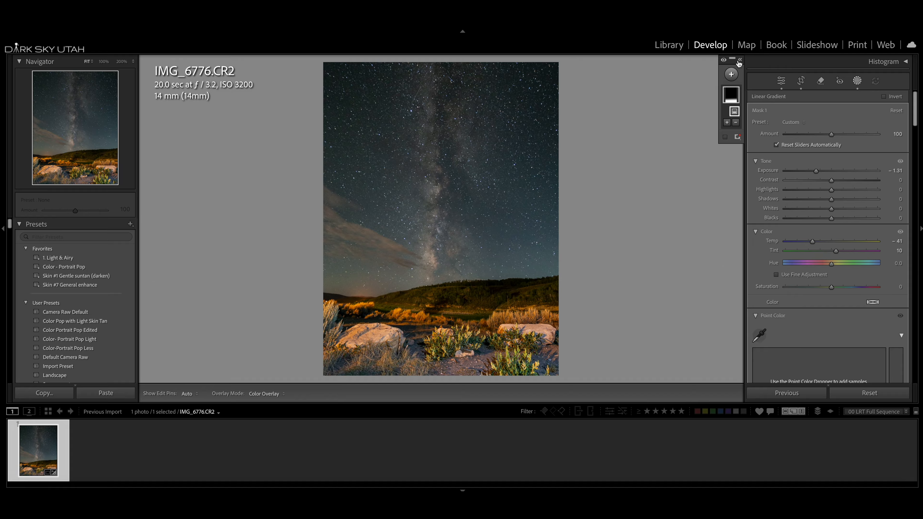
pyautogui.click(857, 83)
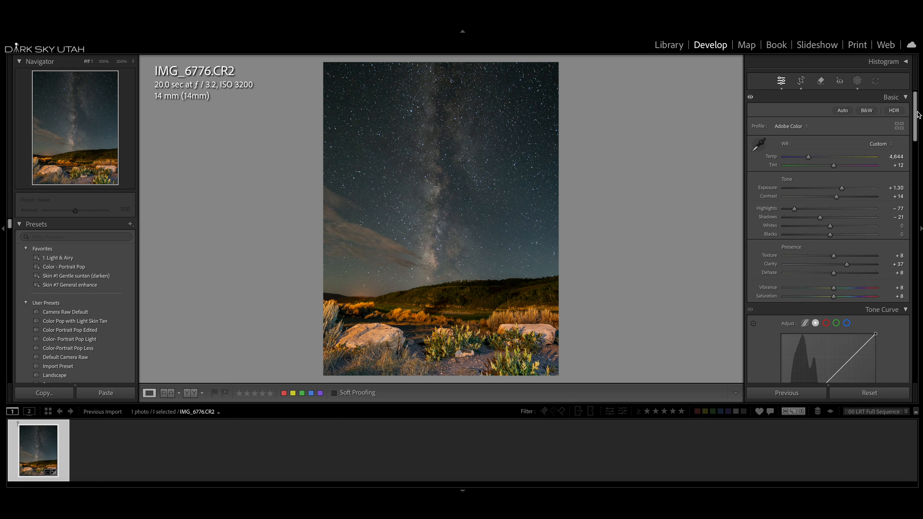
# Reduce the orange saturation in the color mixer to −100
pyautogui.scroll(-10, 916, 115)
pyautogui.scroll(1, 859, 148)
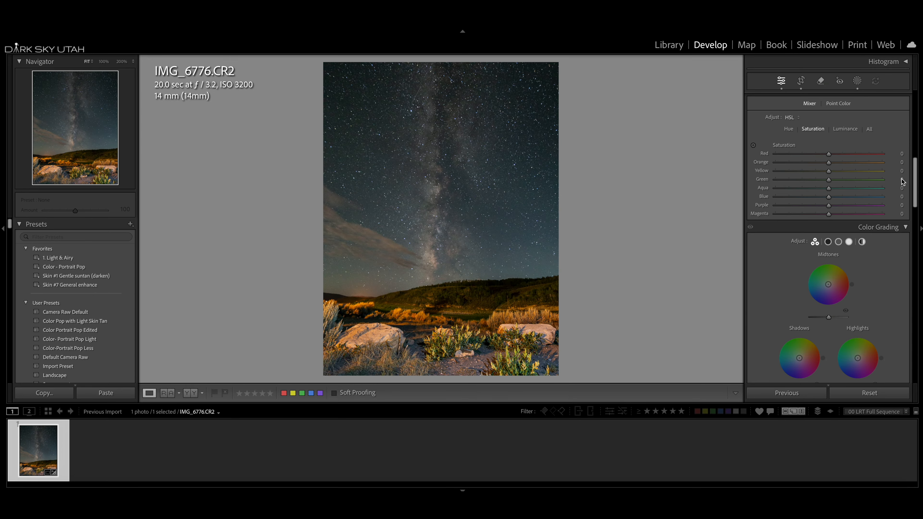
pyautogui.moveTo(823, 163); pyautogui.dragTo(768, 157)
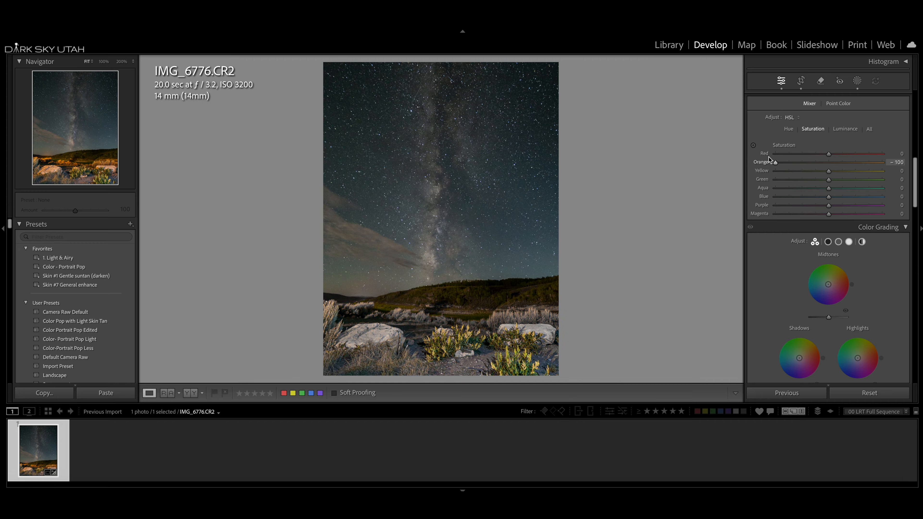